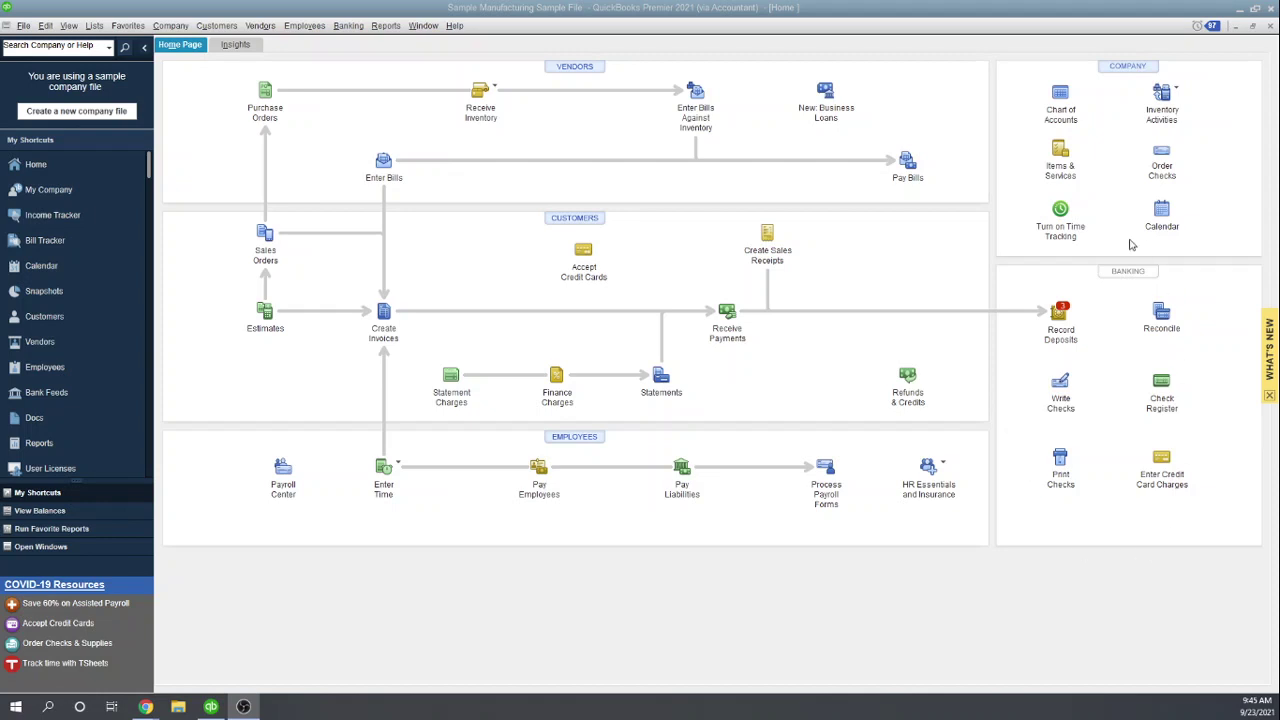
Open the credit card charge entry form for My Credit Card with the transaction type set to Purchase/Charge.
{"action": "left_click", "coordinate": [1162, 462]}
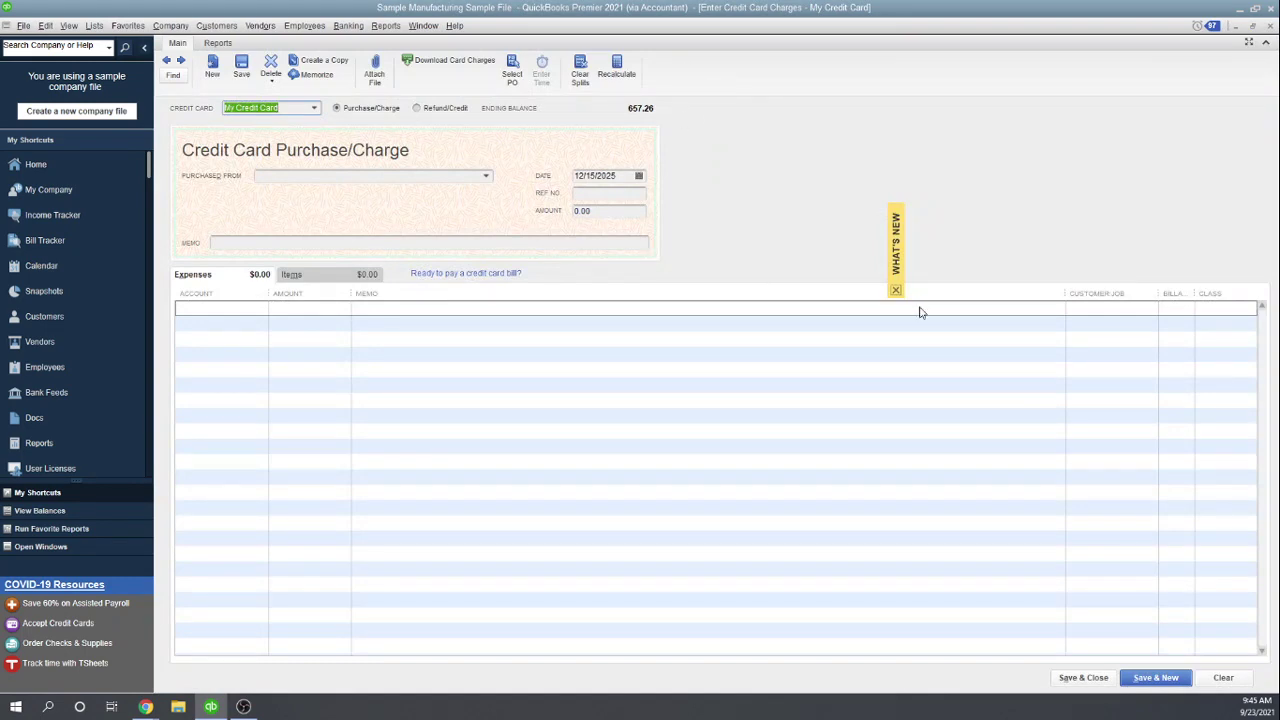
{"action": "left_click", "coordinate": [1270, 25]}
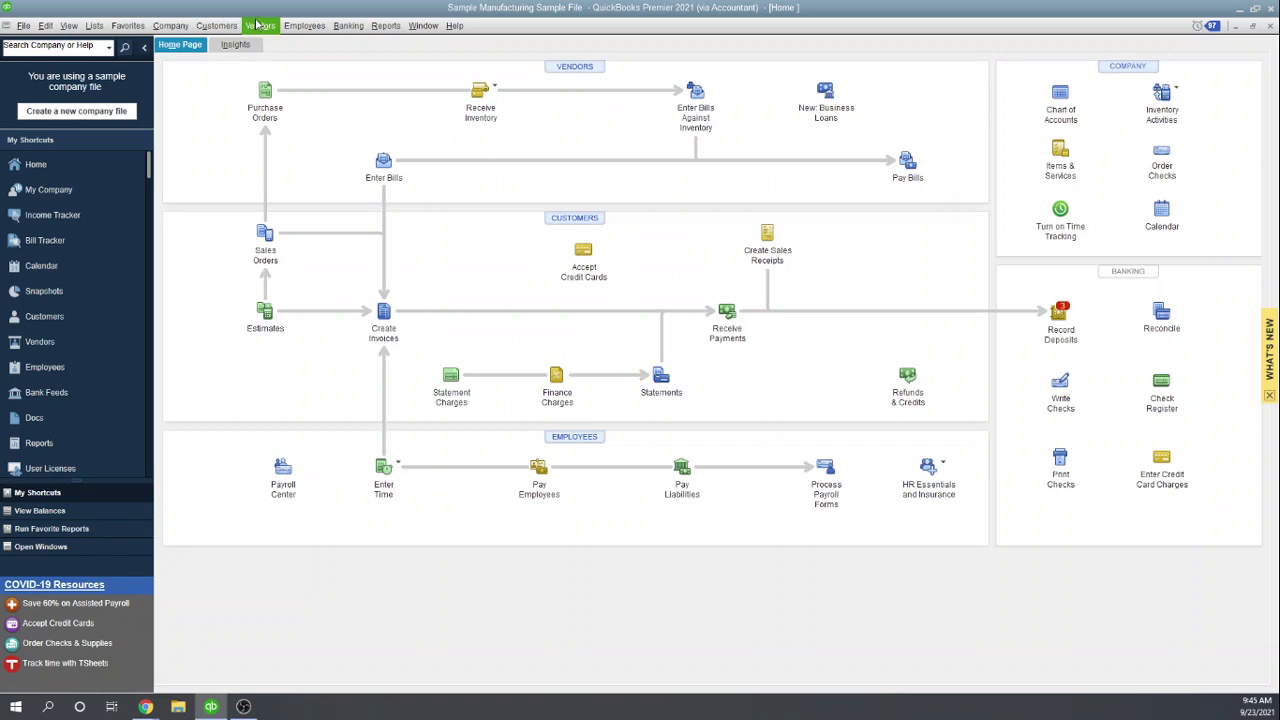
{"action": "left_click", "coordinate": [345, 28]}
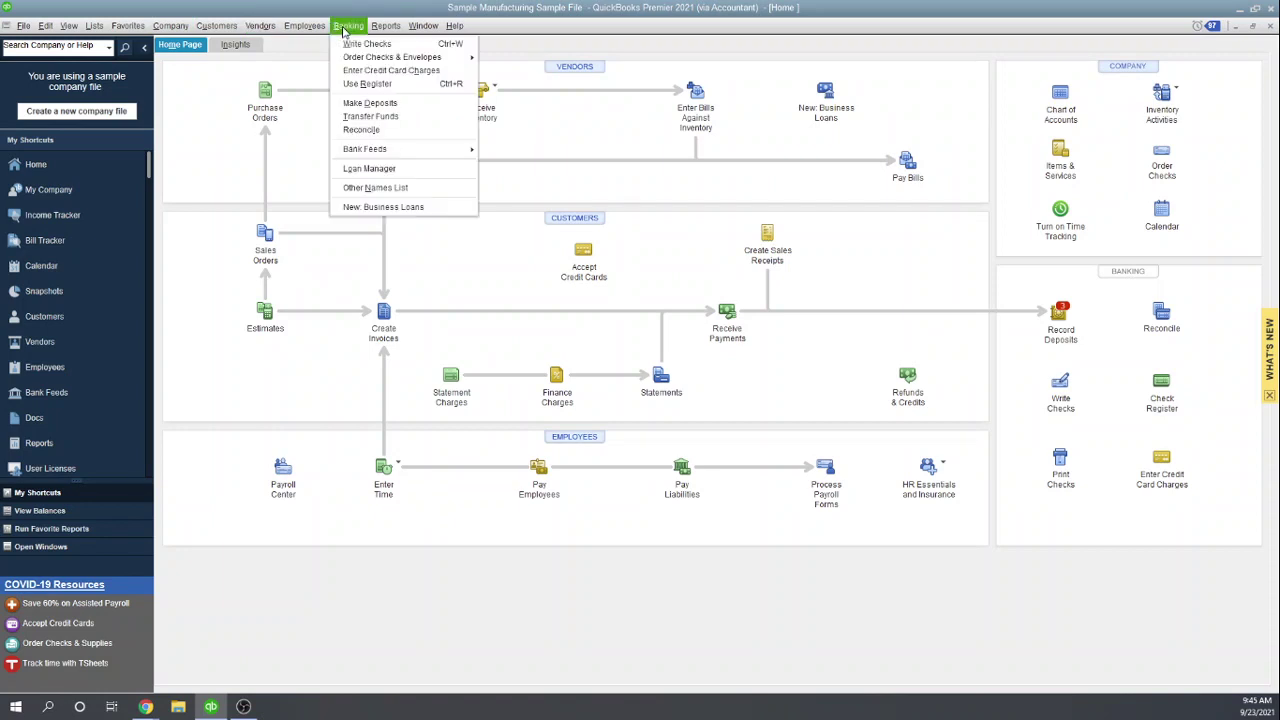
{"action": "left_click", "coordinate": [365, 72]}
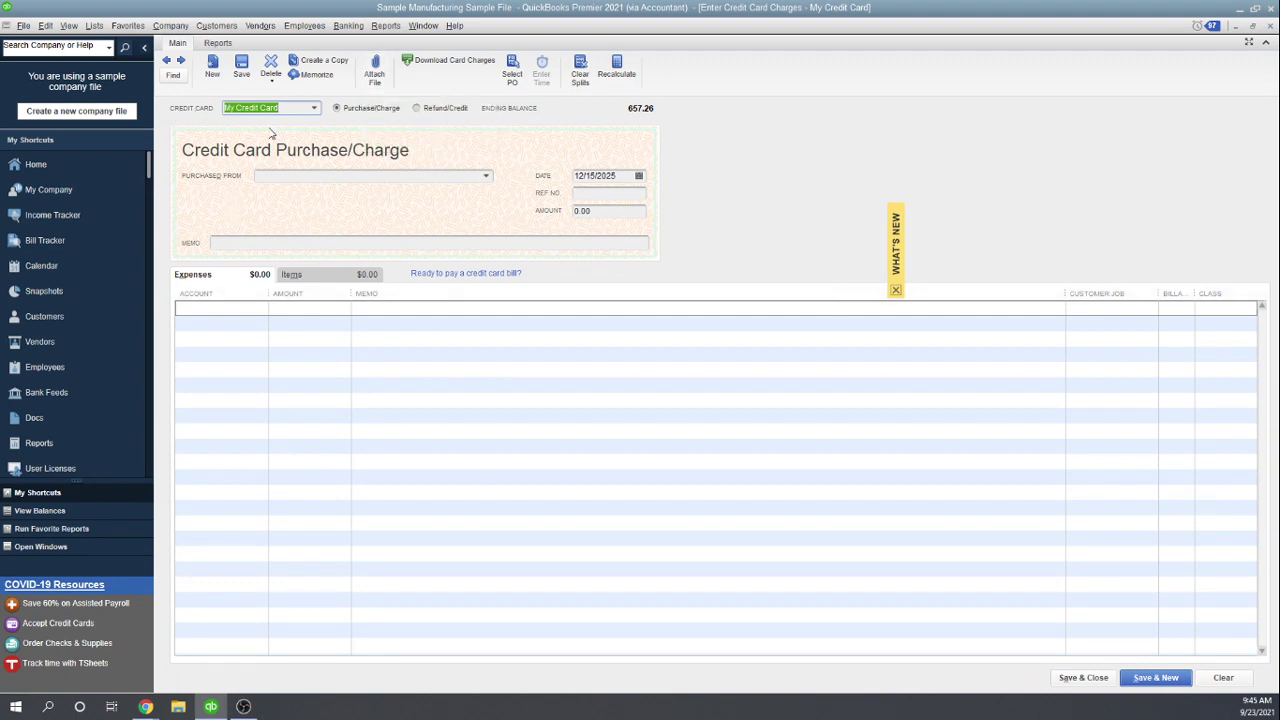
{"action": "left_click", "coordinate": [314, 108]}
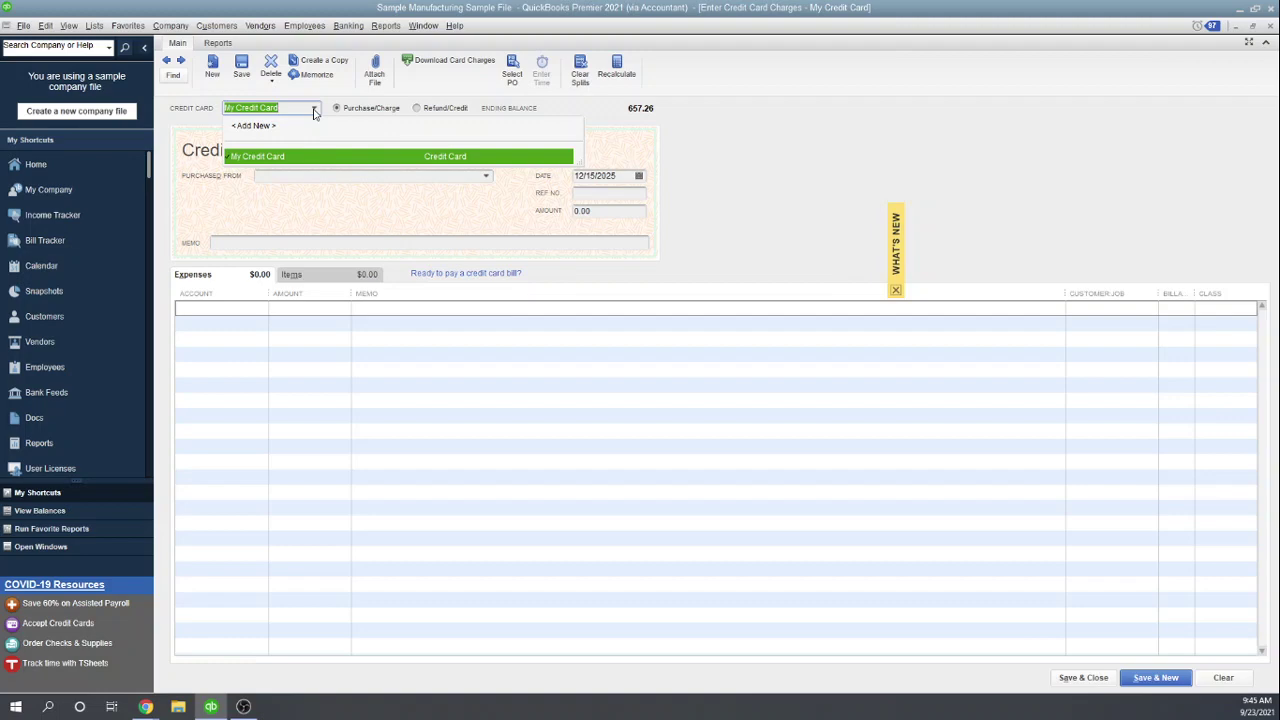
{"action": "left_click", "coordinate": [277, 160]}
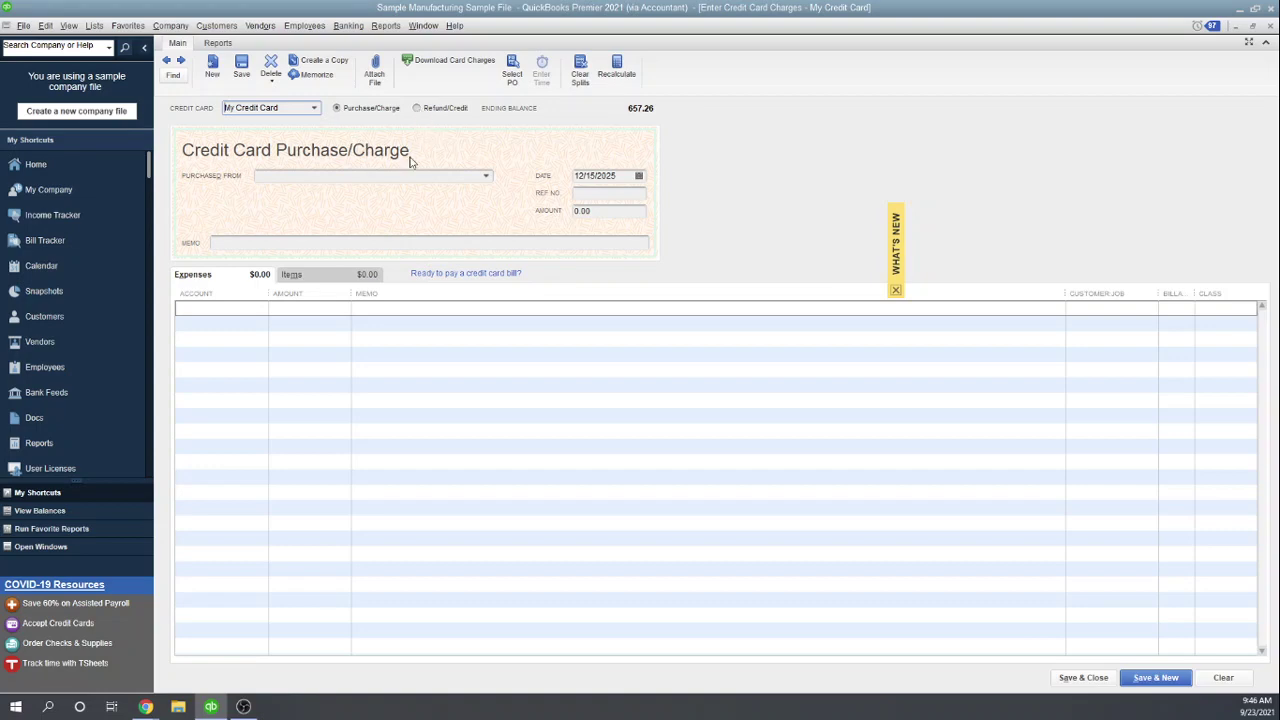
{"action": "left_click", "coordinate": [418, 108]}
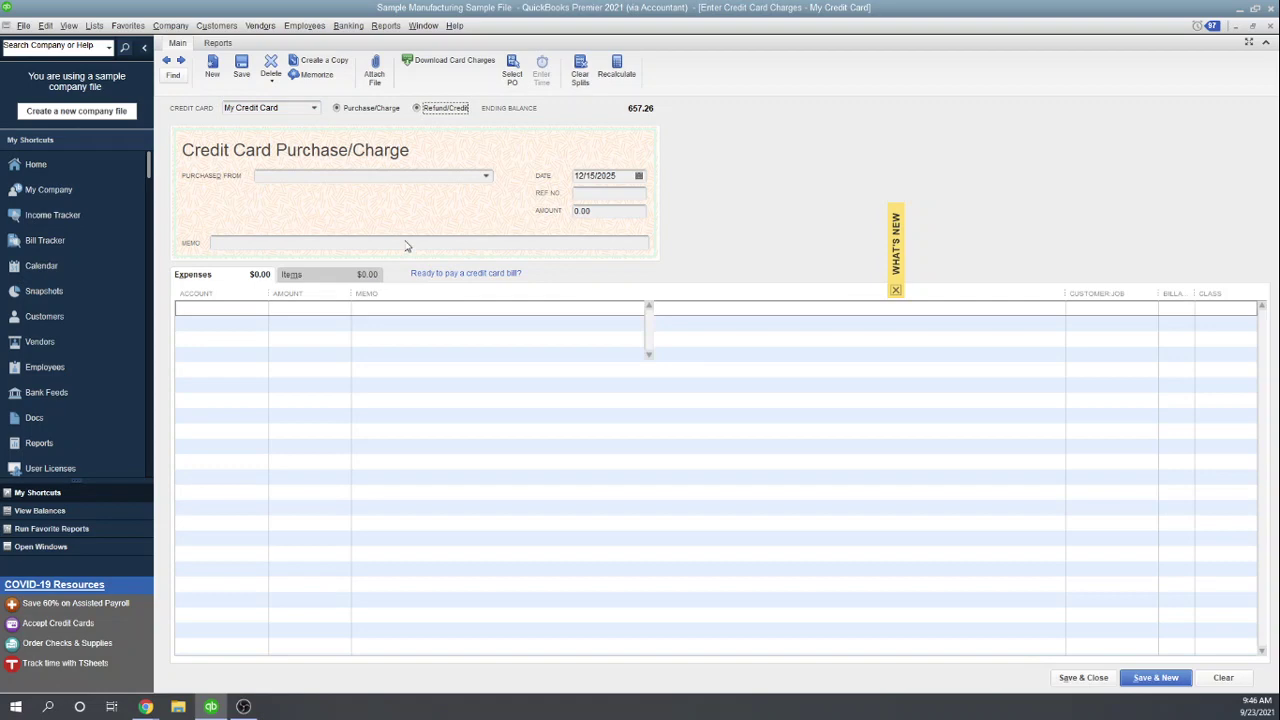
{"action": "left_click", "coordinate": [337, 108]}
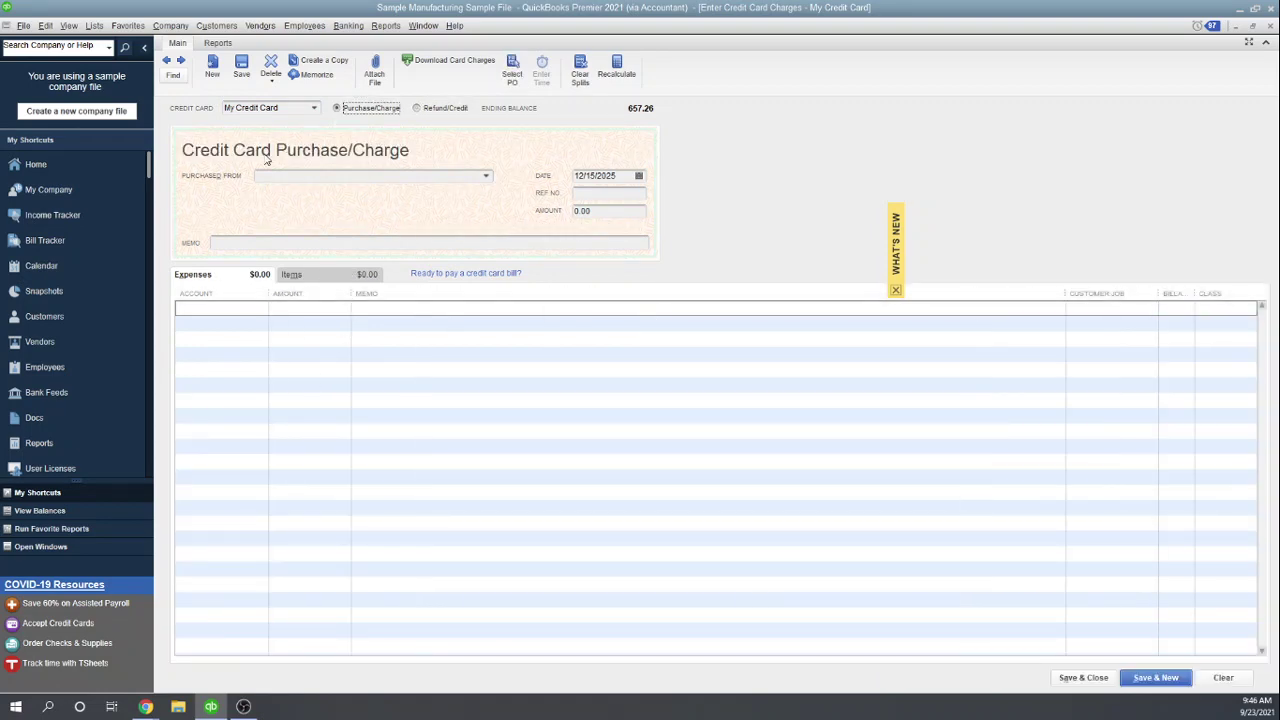
Try entering "New vendor" as the vendor the charge was purchased from, without adding it to the name list.
{"action": "left_click", "coordinate": [487, 177]}
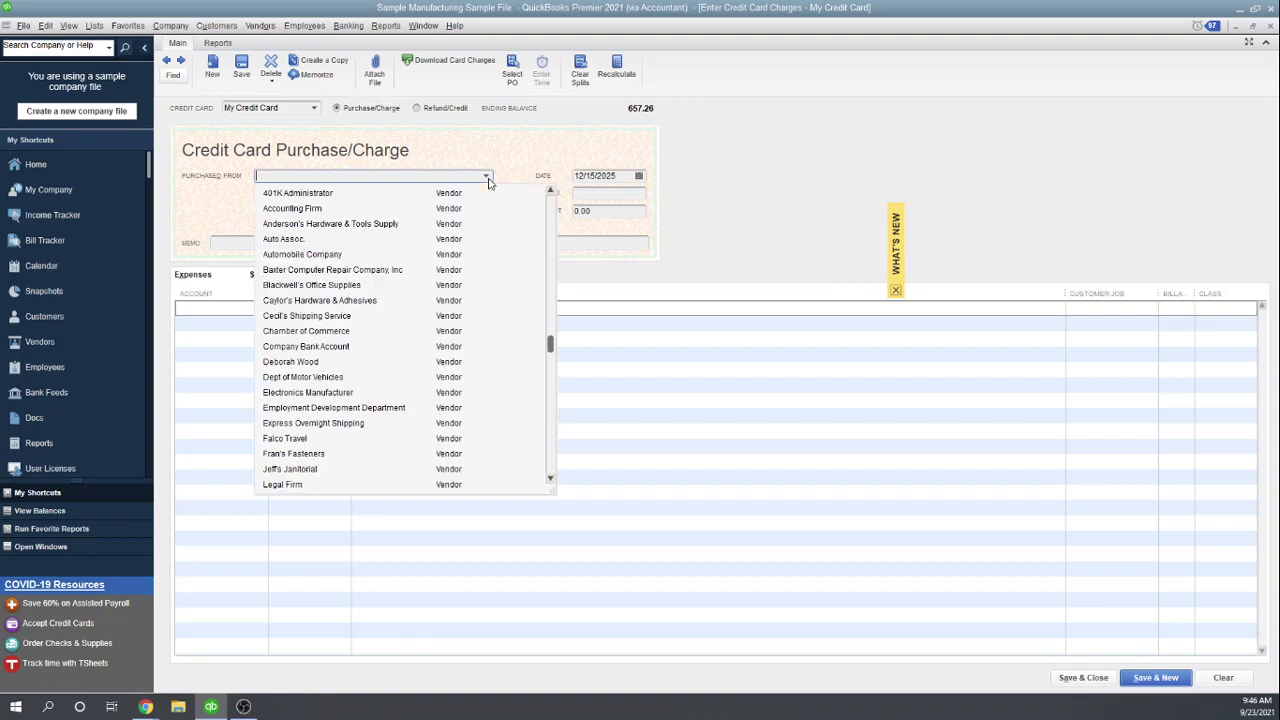
{"action": "left_click", "coordinate": [292, 208]}
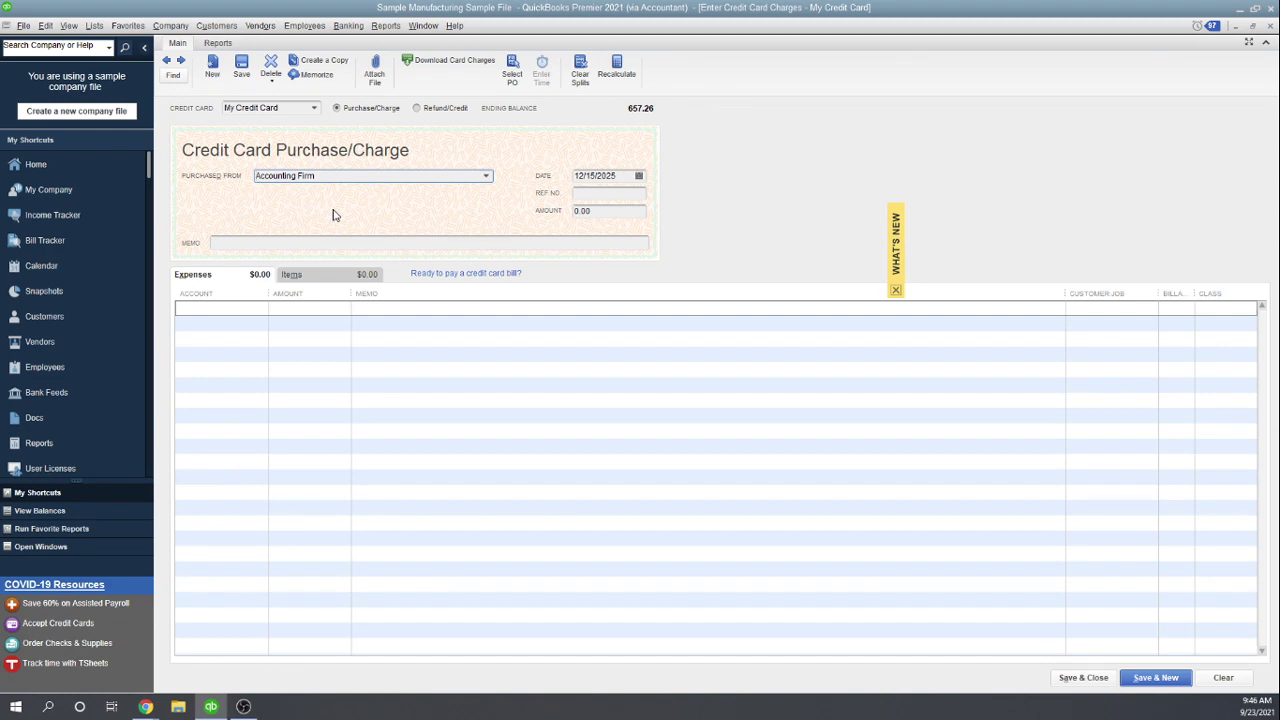
{"action": "double_click", "coordinate": [326, 175]}
{"action": "type", "text": "New vendor"}
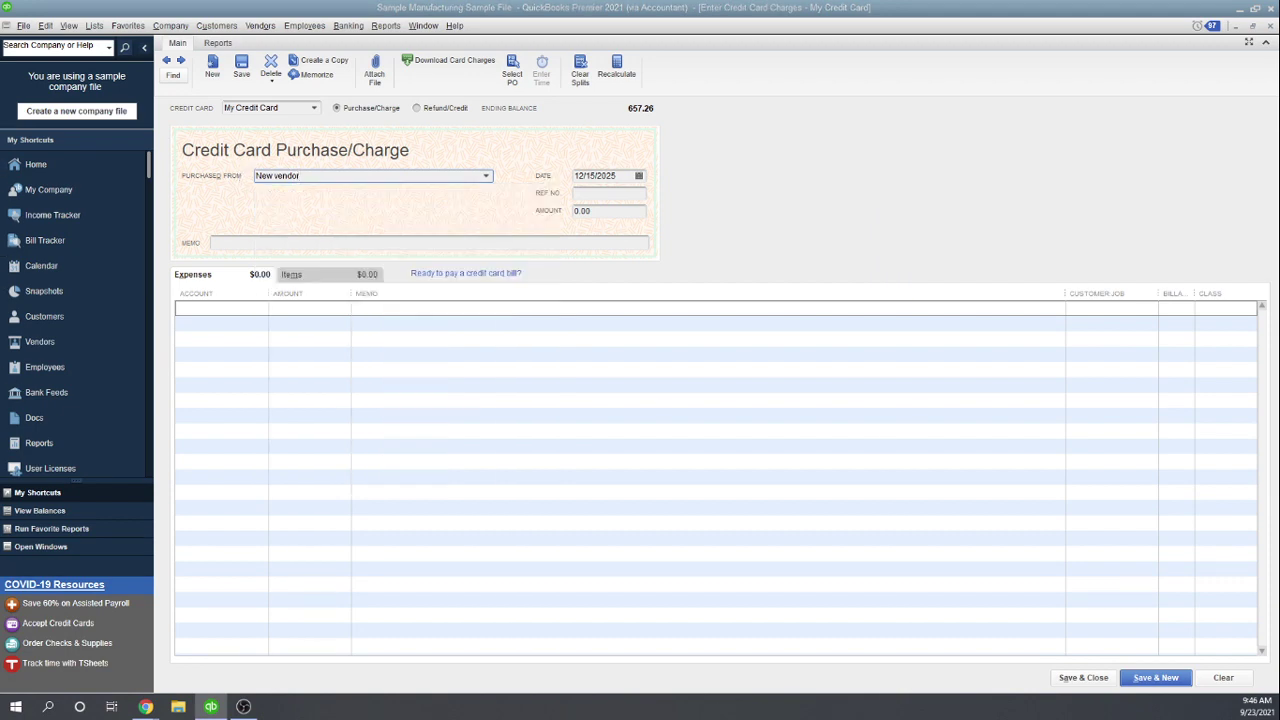
{"action": "key", "text": "Tab"}
{"action": "left_click_drag", "start_coordinate": [620, 400], "coordinate": [712, 206]}
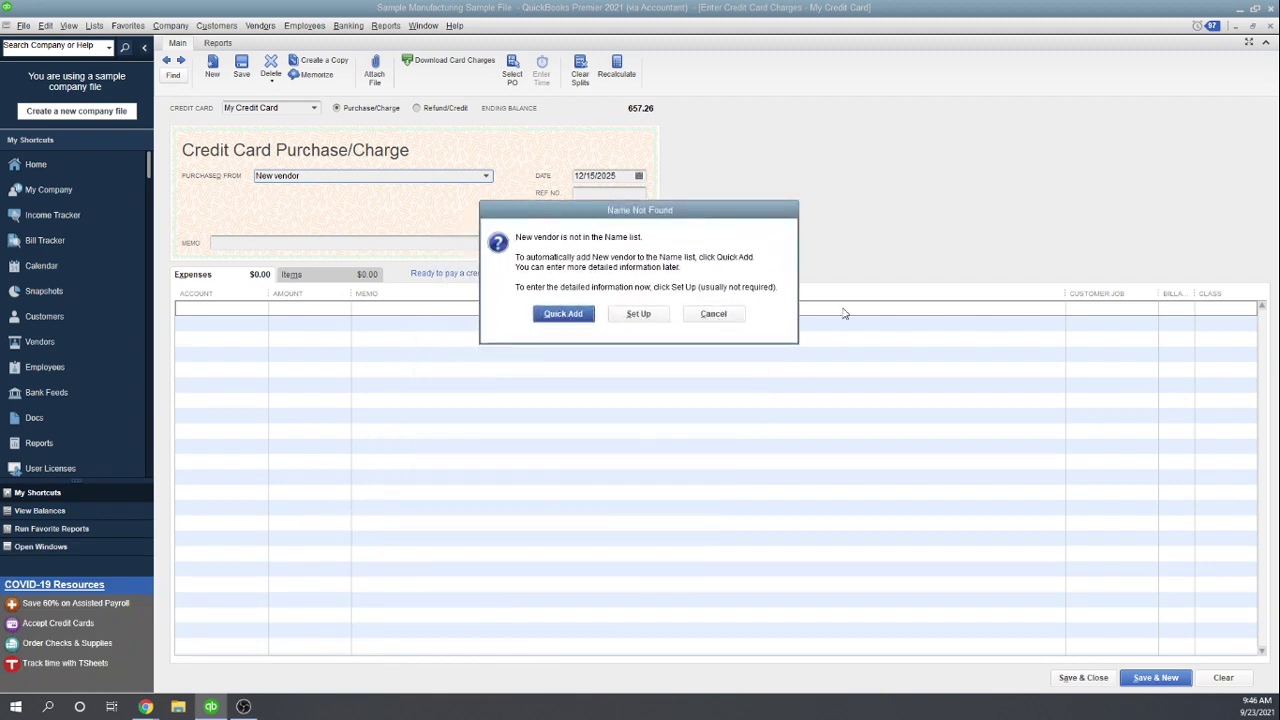
{"action": "left_click", "coordinate": [713, 314]}
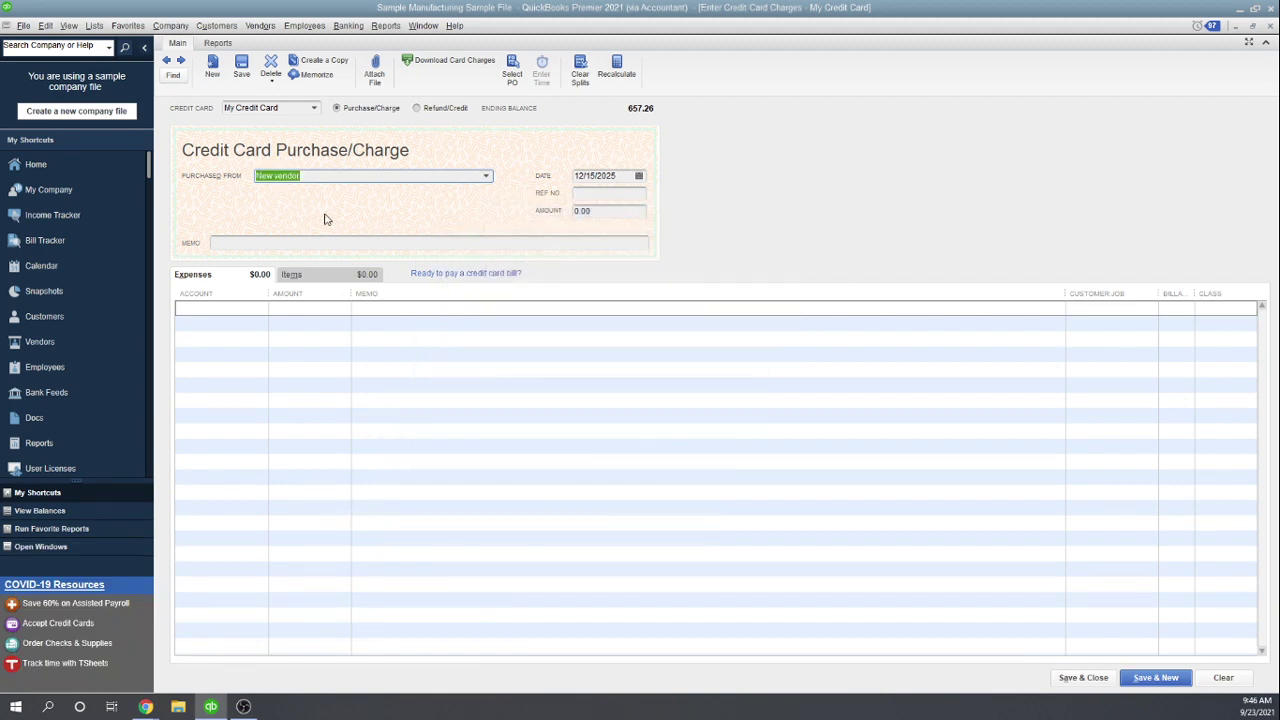
Set Accounting Firm as the vendor the charge was purchased from.
{"action": "type", "text": "Accounting Firm"}
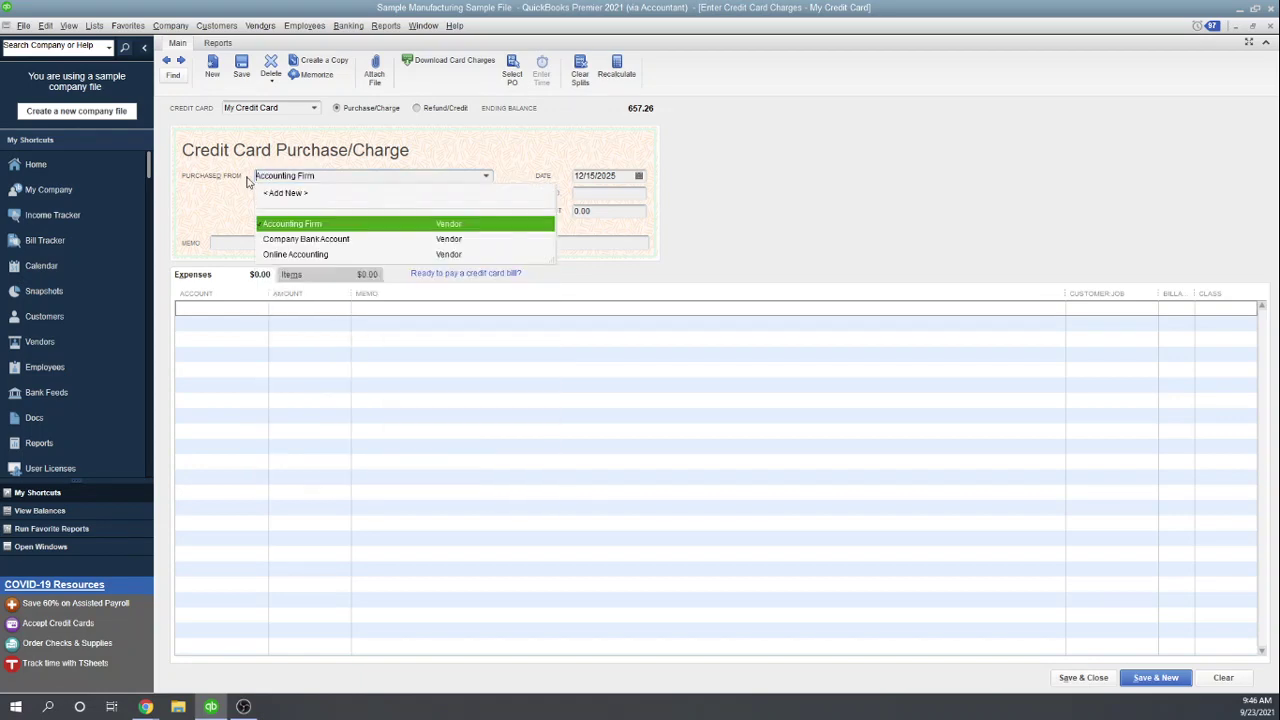
{"action": "left_click", "coordinate": [294, 239]}
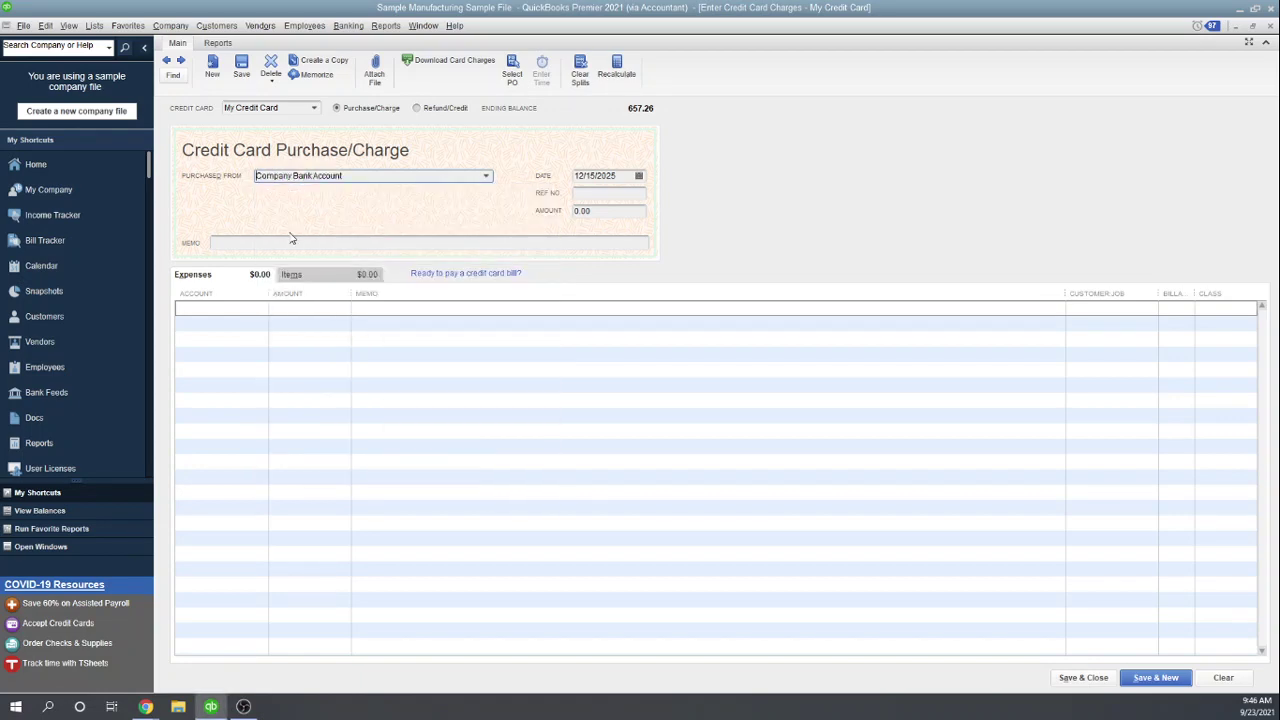
{"action": "left_click", "coordinate": [486, 176]}
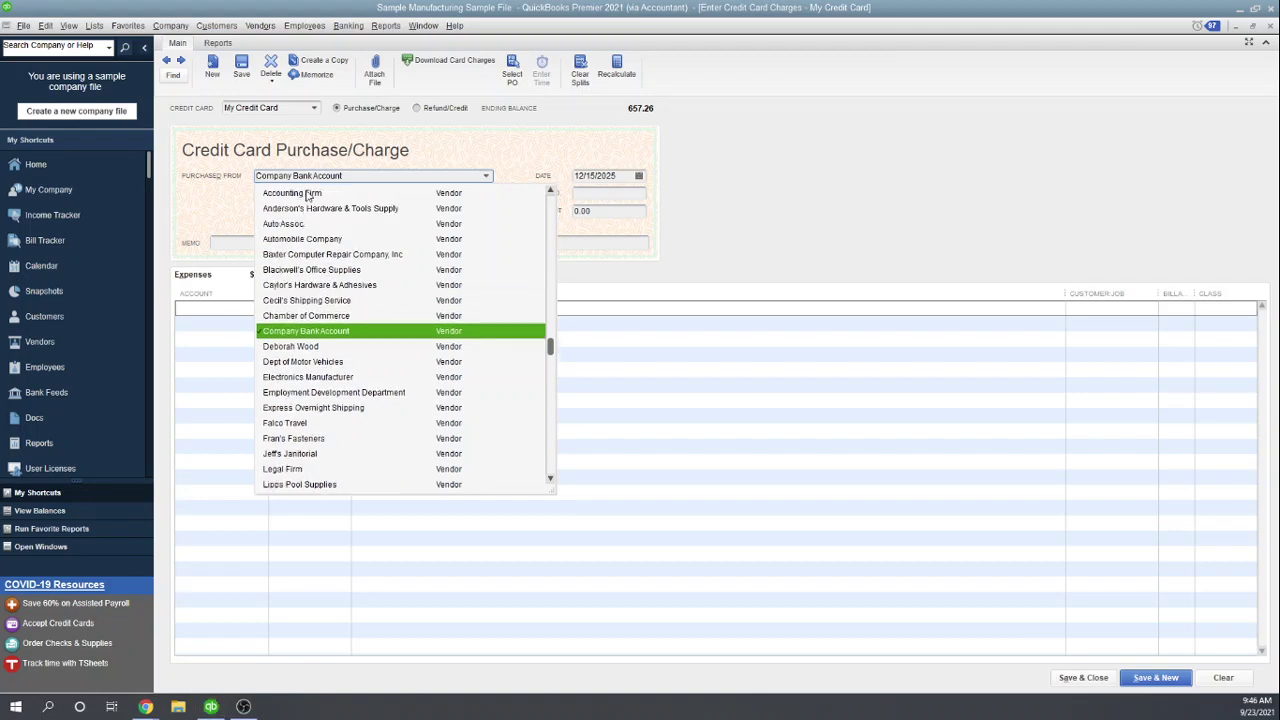
{"action": "left_click", "coordinate": [306, 194]}
Set the charge amount to 300.00 and its memo to "bookkeeping fees", keeping the default date.
{"action": "key", "text": "Tab"}
{"action": "key", "text": "Tab"}
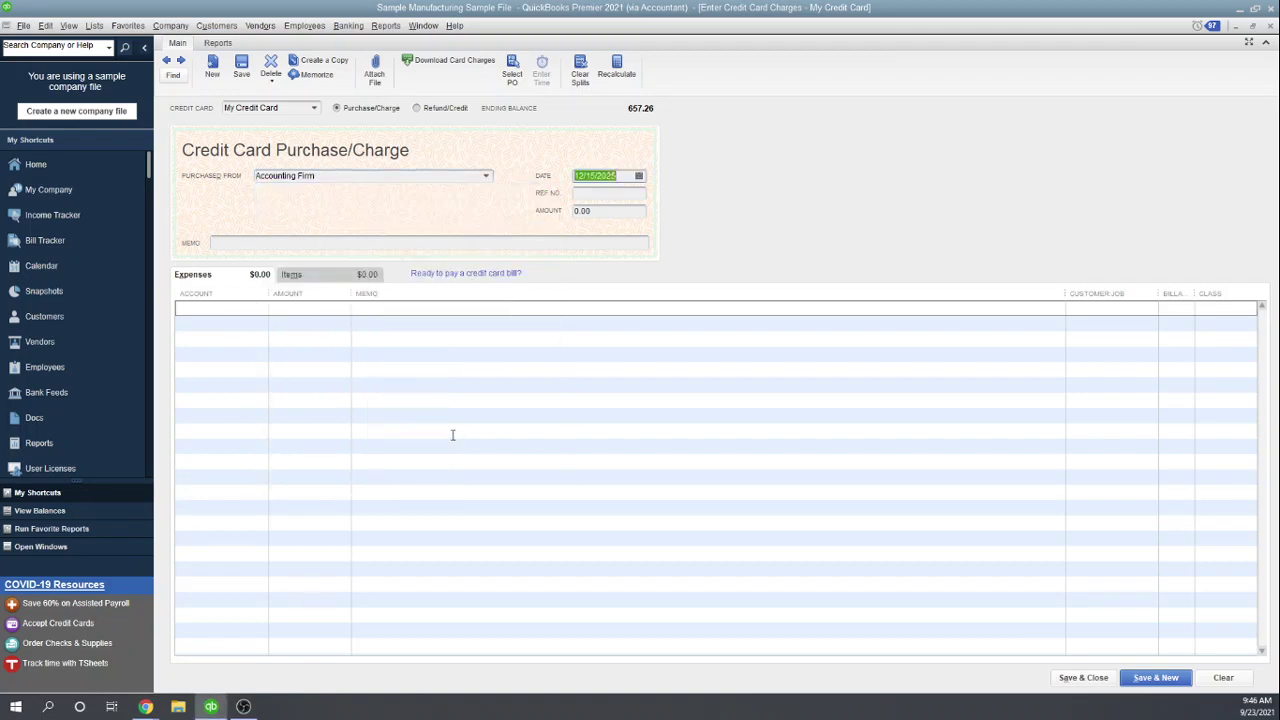
{"action": "key", "text": "Tab"}
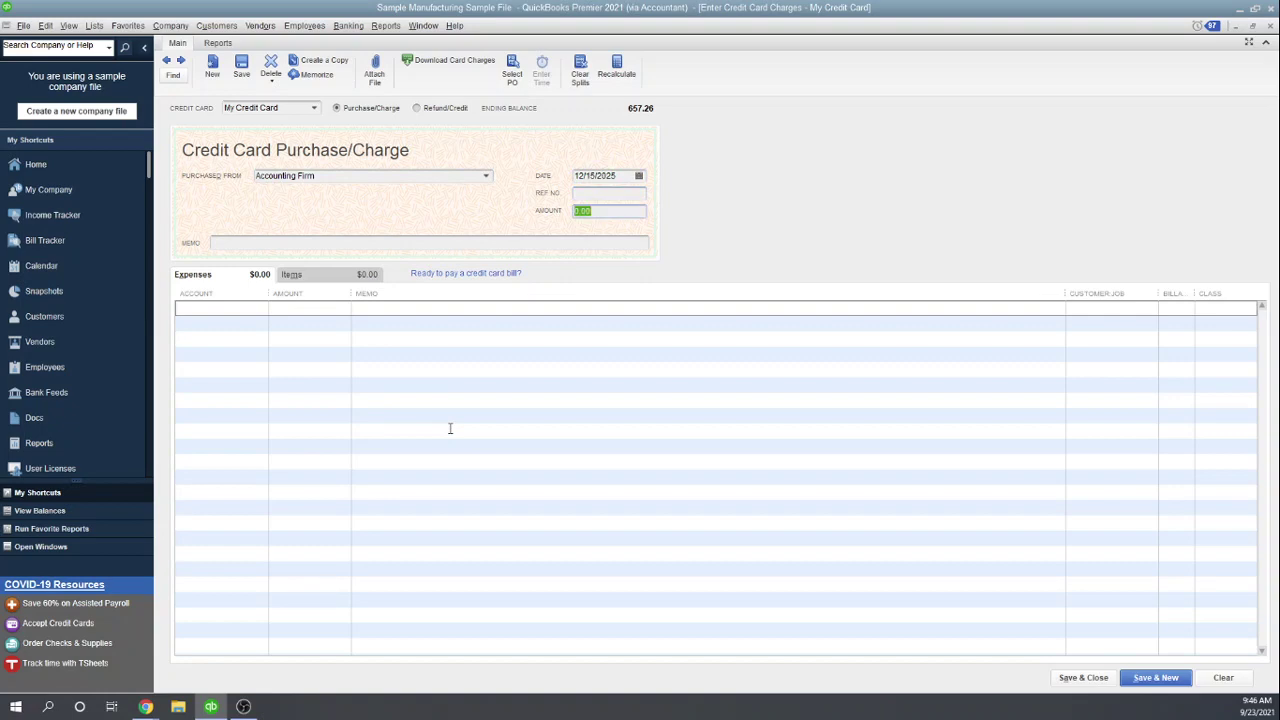
{"action": "type", "text": "300"}
{"action": "key", "text": "Tab"}
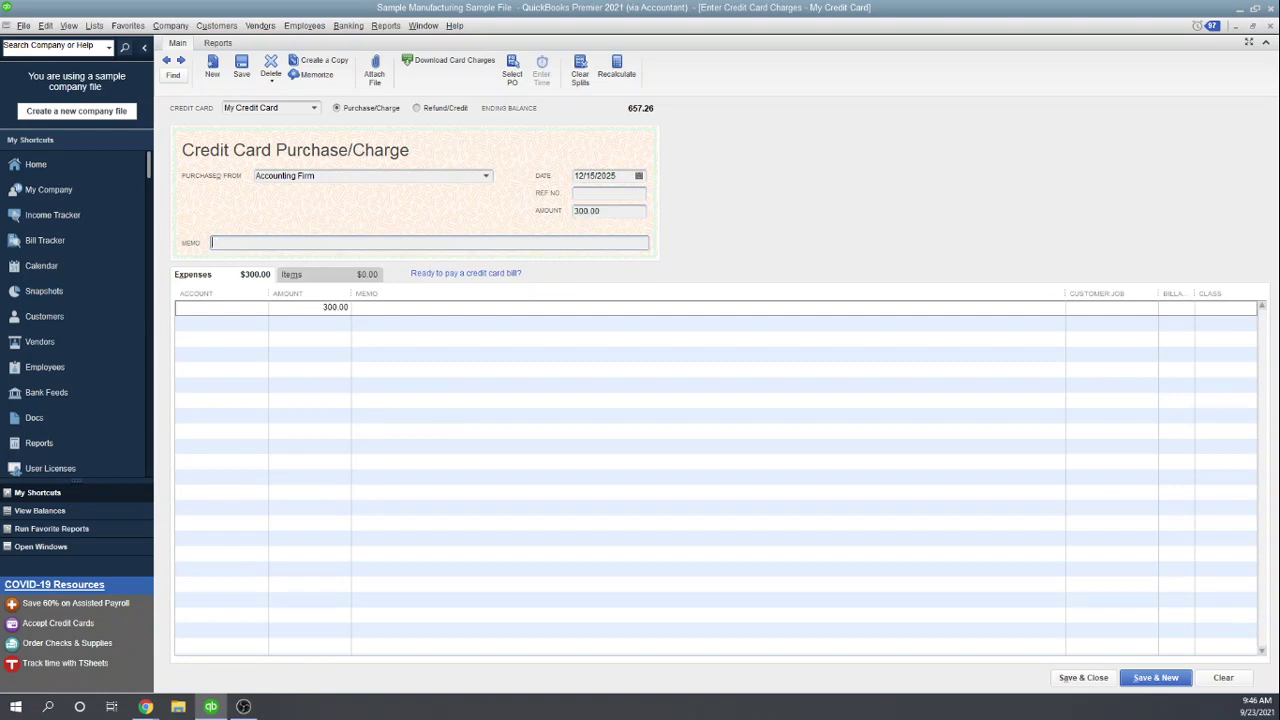
{"action": "type", "text": "bookkeeping fees"}
{"action": "key", "text": "Tab"}
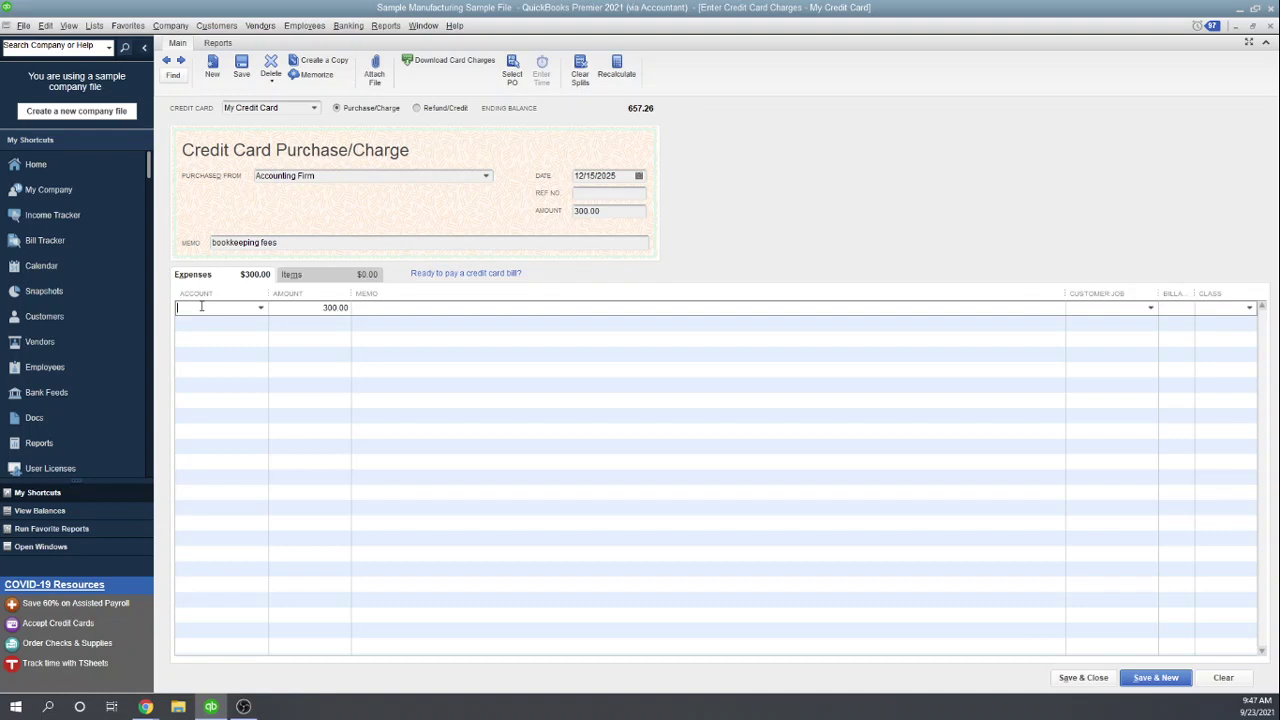
Assign the expense line to the Accounting Fees account under Professional Fees and give it the memo "bookkeeping fees".
{"action": "type", "text": "accounting"}
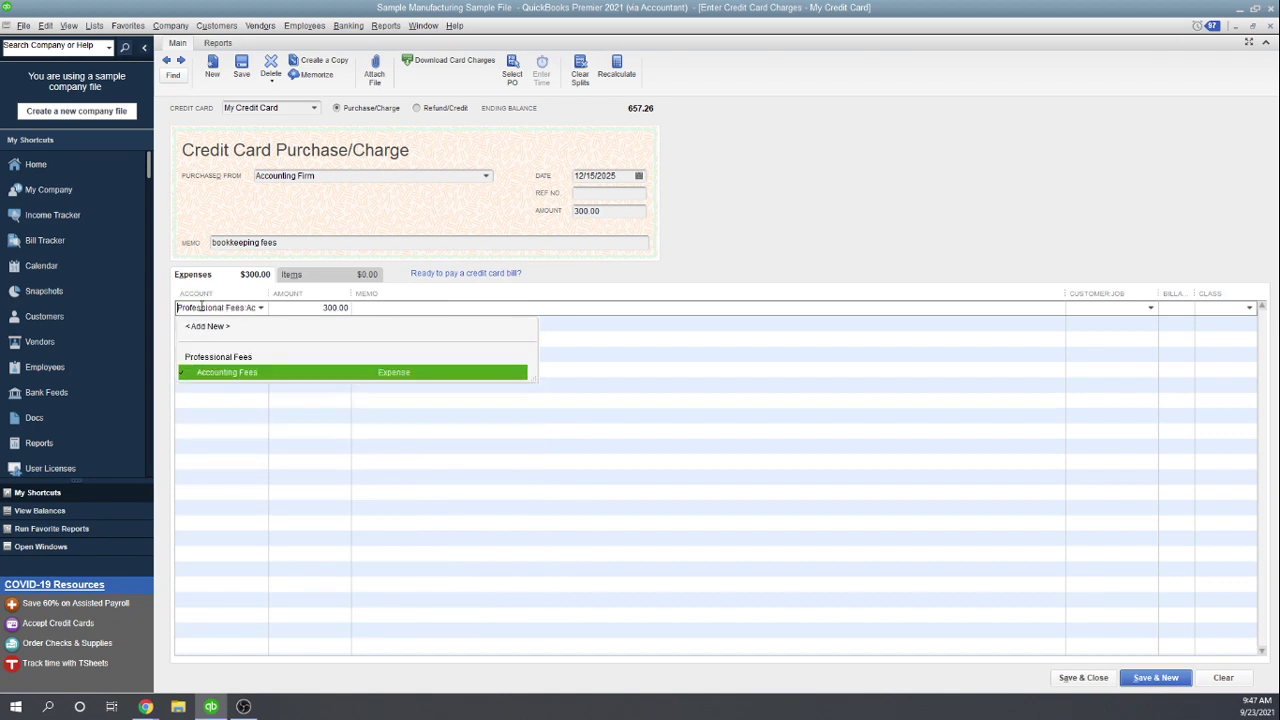
{"action": "left_click", "coordinate": [226, 375]}
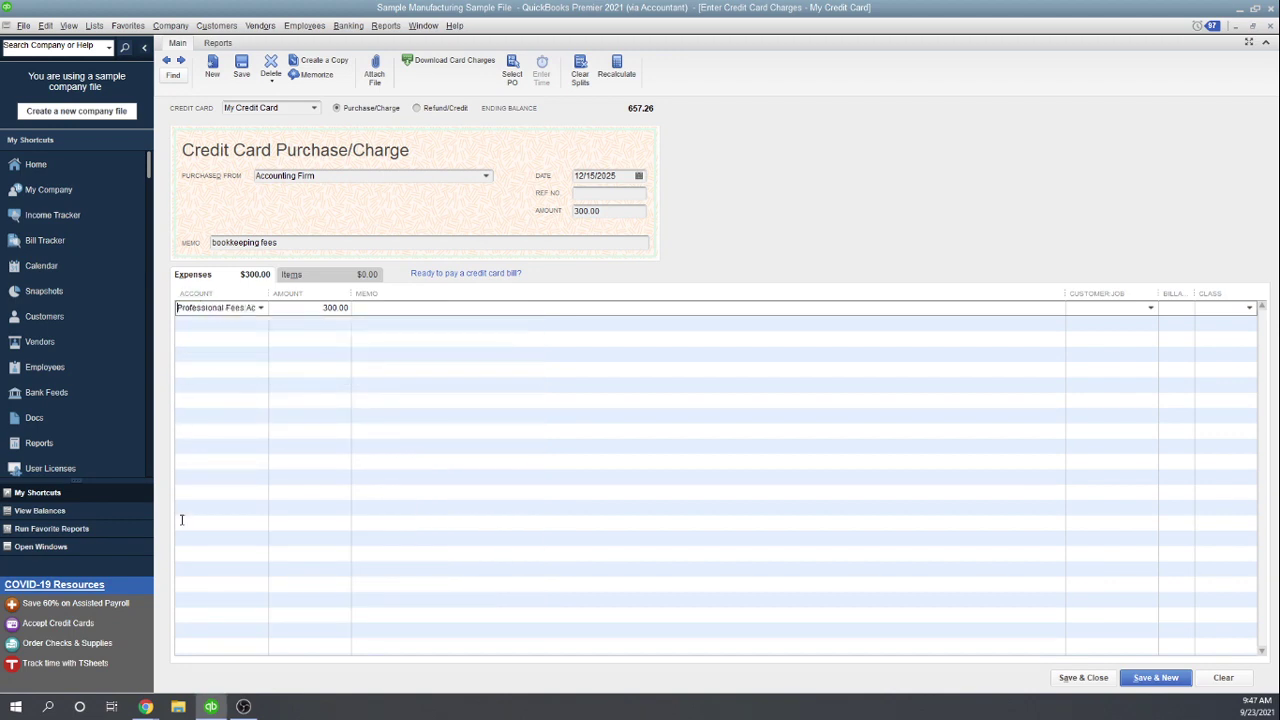
{"action": "key", "text": "Tab"}
{"action": "key", "text": "Tab"}
{"action": "type", "text": "bookkeeping f"}
{"action": "key", "text": "BackSpace"}
{"action": "key", "text": "BackSpace"}
{"action": "key", "text": "BackSpace"}
{"action": "key", "text": "BackSpace"}
{"action": "type", "text": "ng fees"}
Check the class choices for the expense line without assigning one, and save the charge to start a new one.
{"action": "left_click", "coordinate": [1251, 310]}
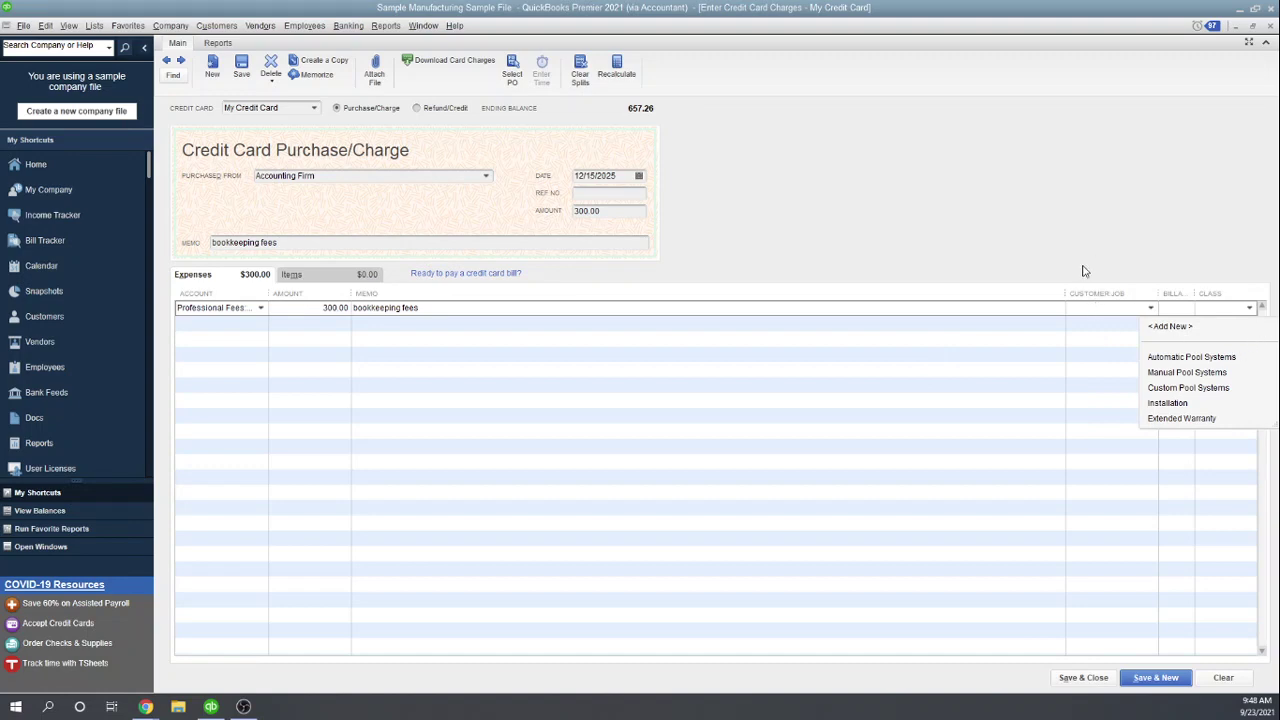
{"action": "left_click", "coordinate": [1185, 309]}
{"action": "left_click", "coordinate": [1185, 309]}
{"action": "left_click", "coordinate": [764, 401]}
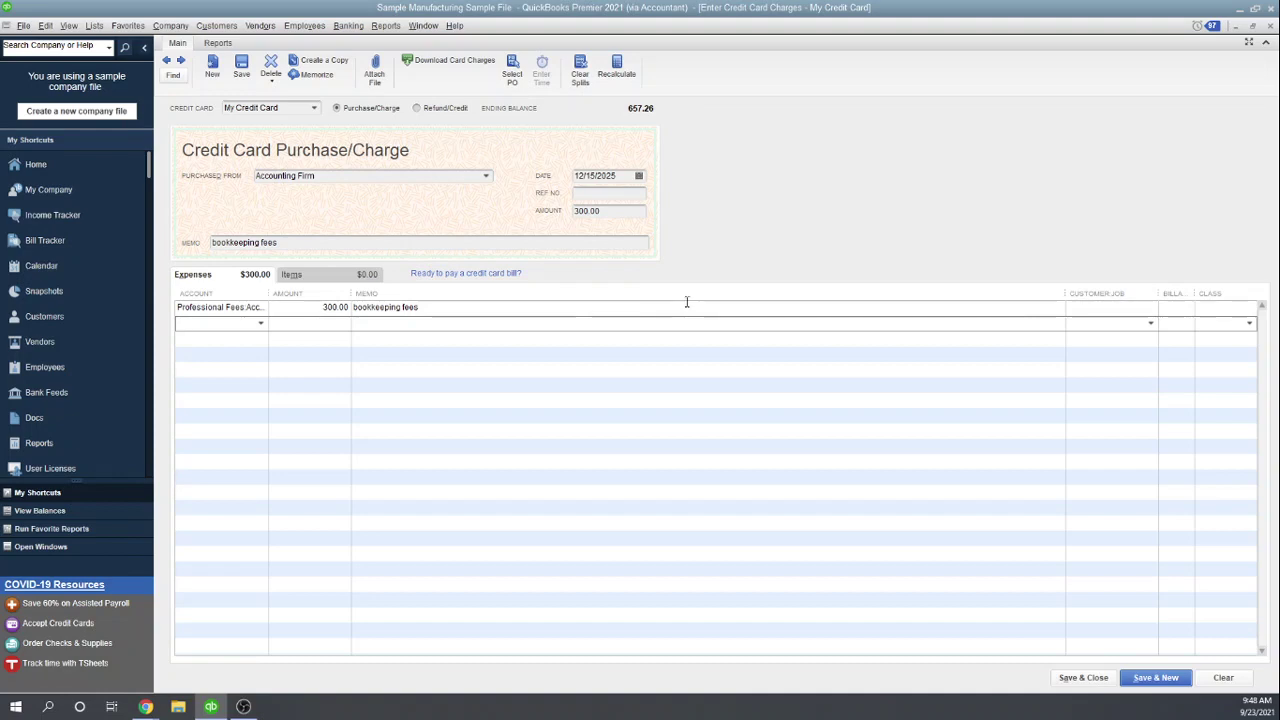
{"action": "left_click", "coordinate": [1156, 680]}
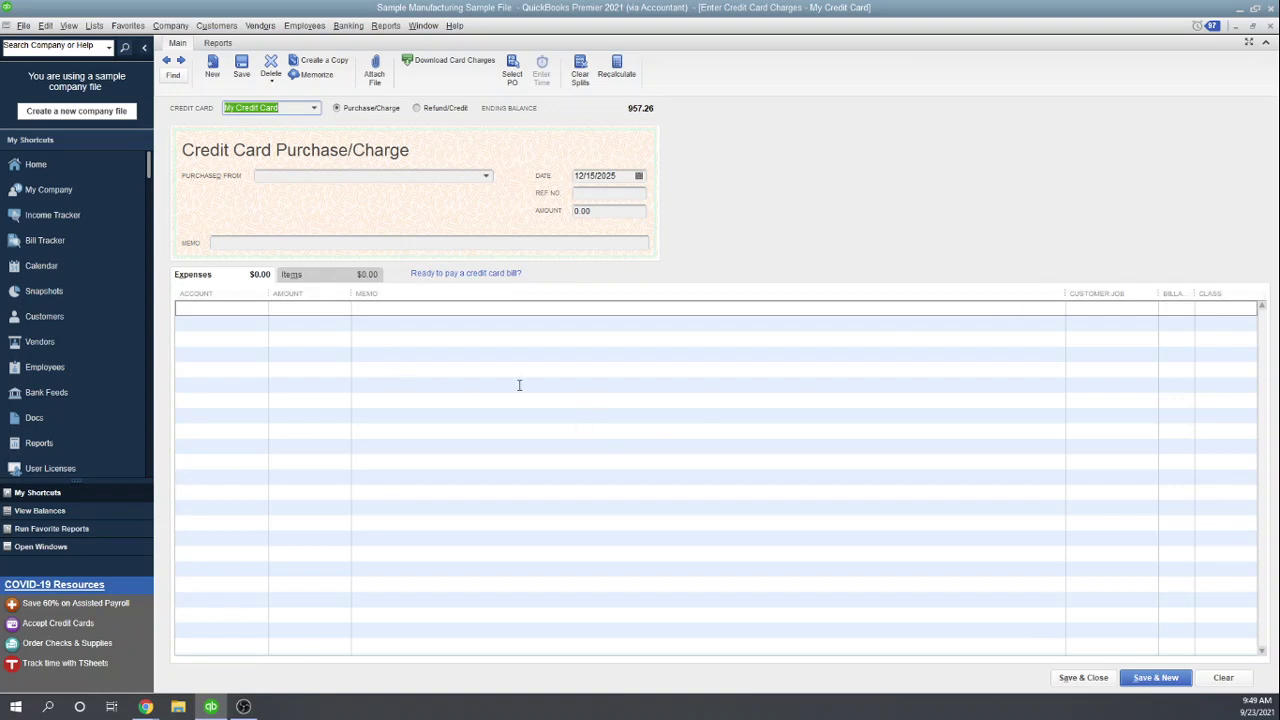
Open the My Credit Card register and review its earlier transactions.
{"action": "left_click", "coordinate": [348, 26]}
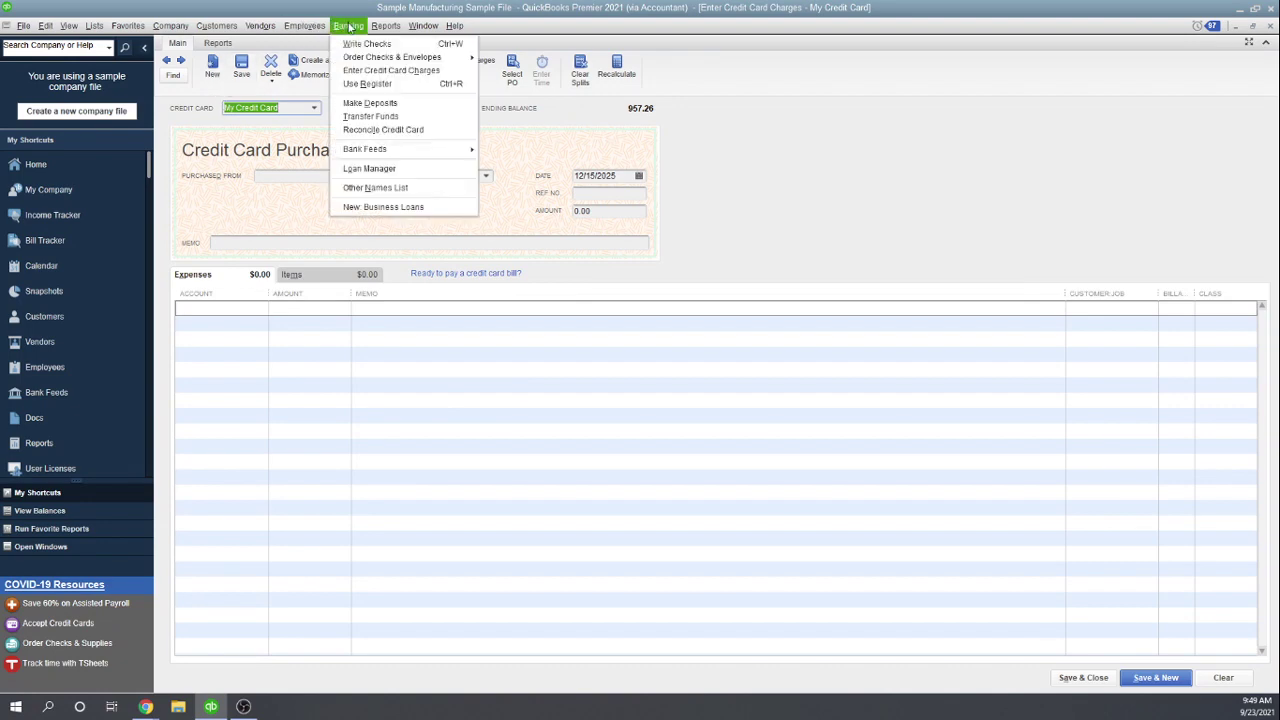
{"action": "left_click", "coordinate": [386, 26]}
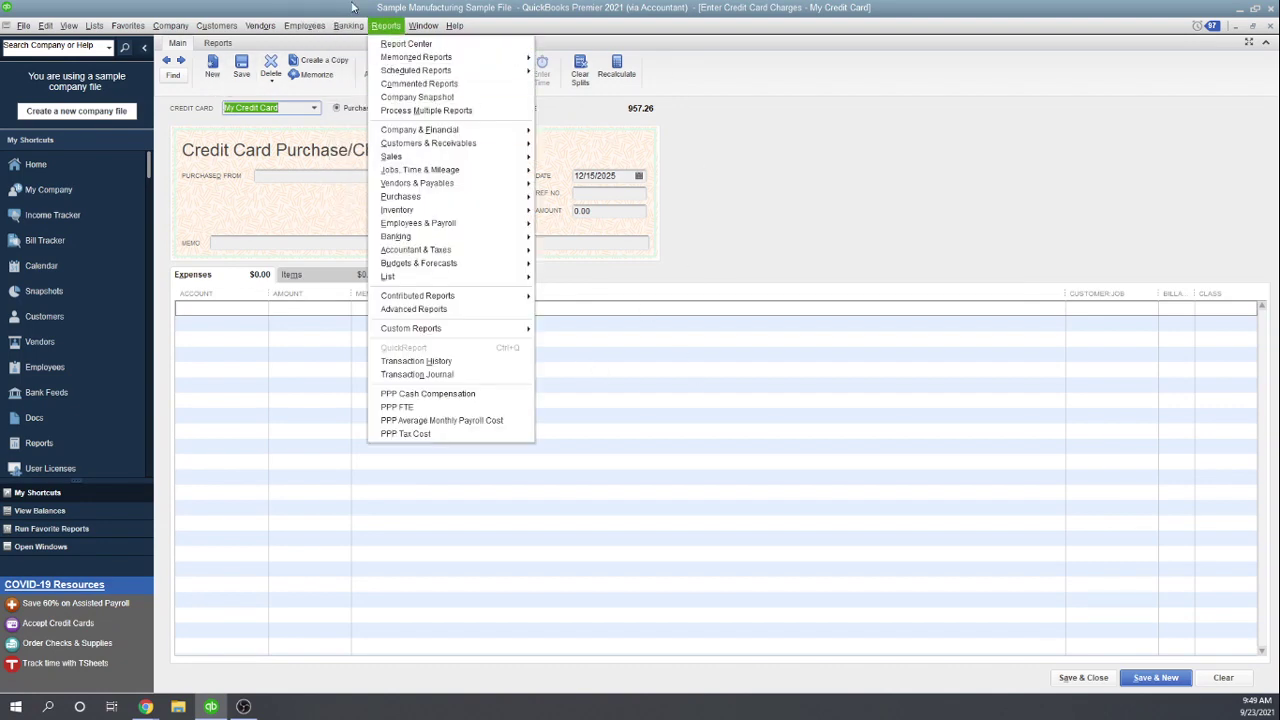
{"action": "left_click", "coordinate": [396, 28]}
{"action": "left_click", "coordinate": [349, 27]}
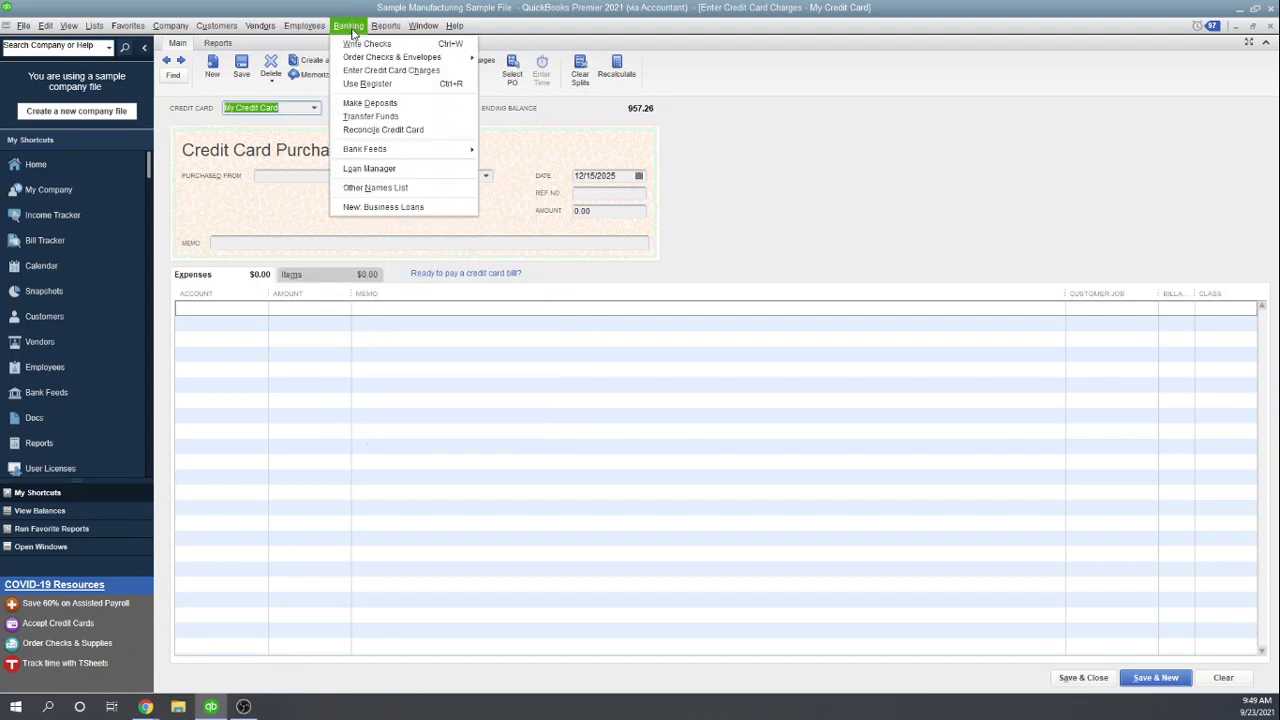
{"action": "left_click", "coordinate": [365, 85]}
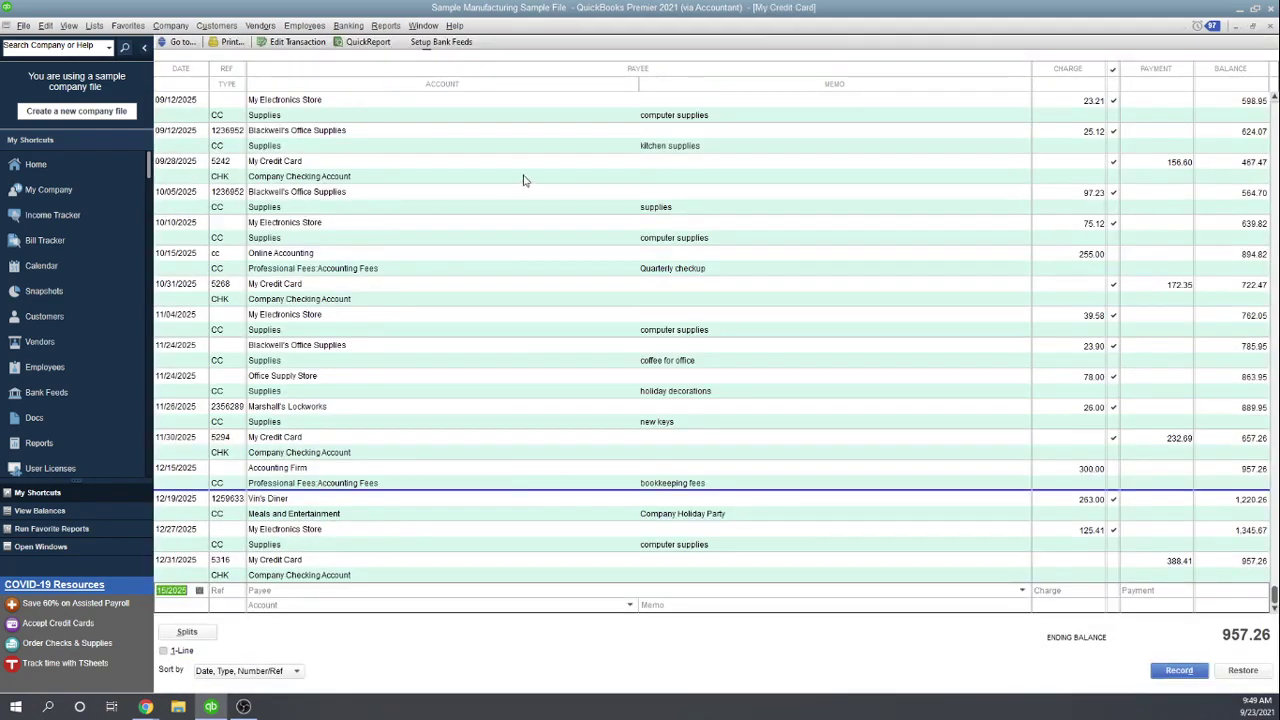
{"action": "scroll", "coordinate": [415, 175], "scroll_direction": "up", "scroll_amount": 2}
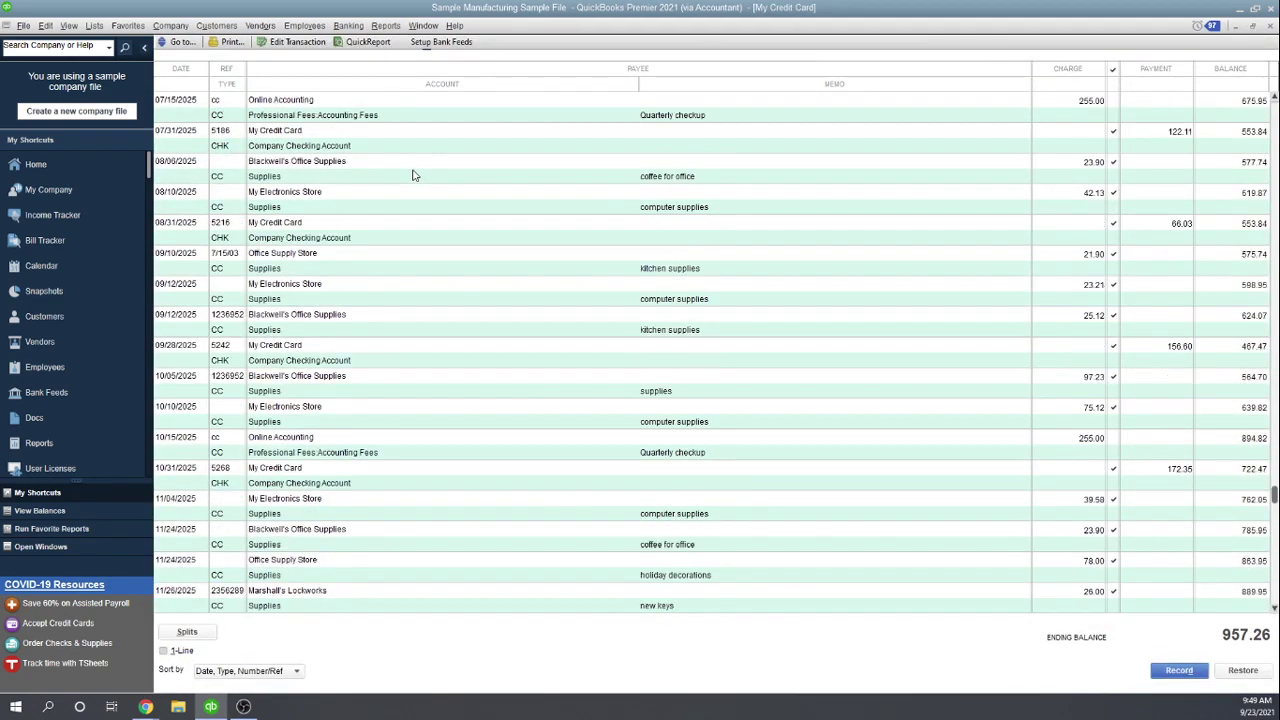
{"action": "scroll", "coordinate": [415, 175], "scroll_direction": "down", "scroll_amount": 2}
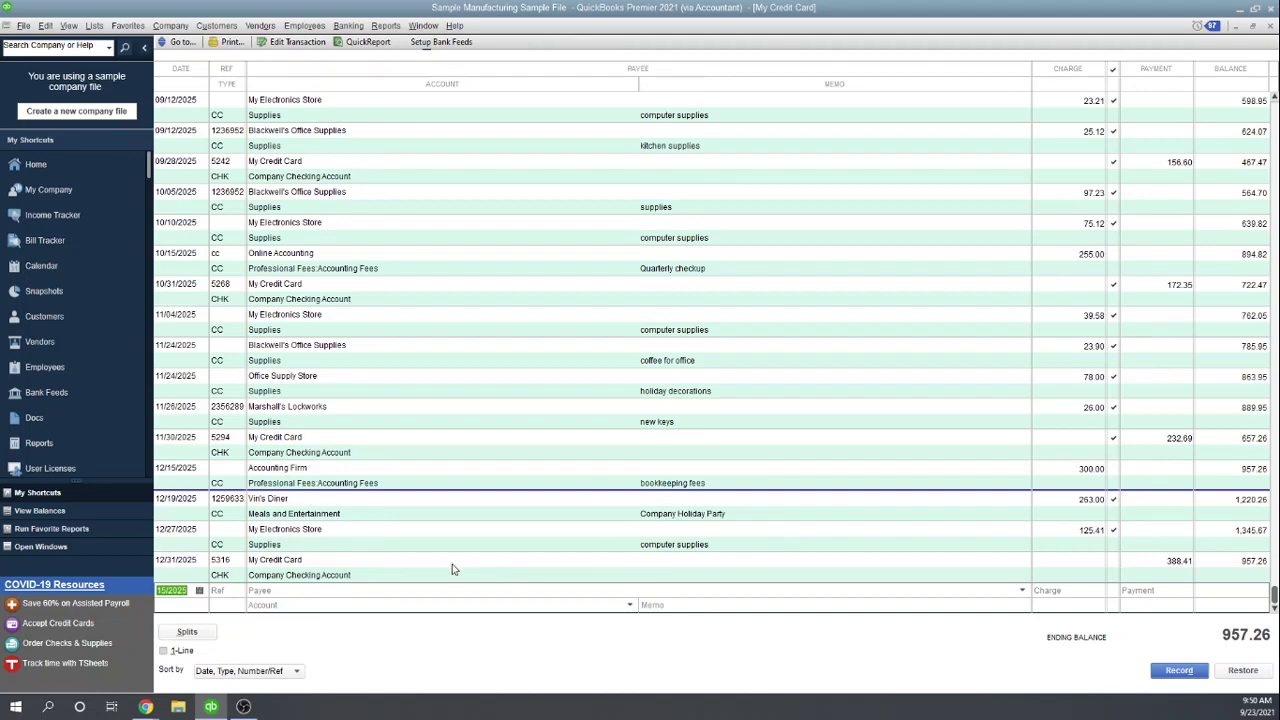
Start a register entry dated 12/15/2025 with Anderson's Hardware & Tools Supply as the payee.
{"action": "type", "text": "12/15/2025"}
{"action": "key", "text": "Tab"}
{"action": "key", "text": "Tab"}
{"action": "type", "text": "A"}
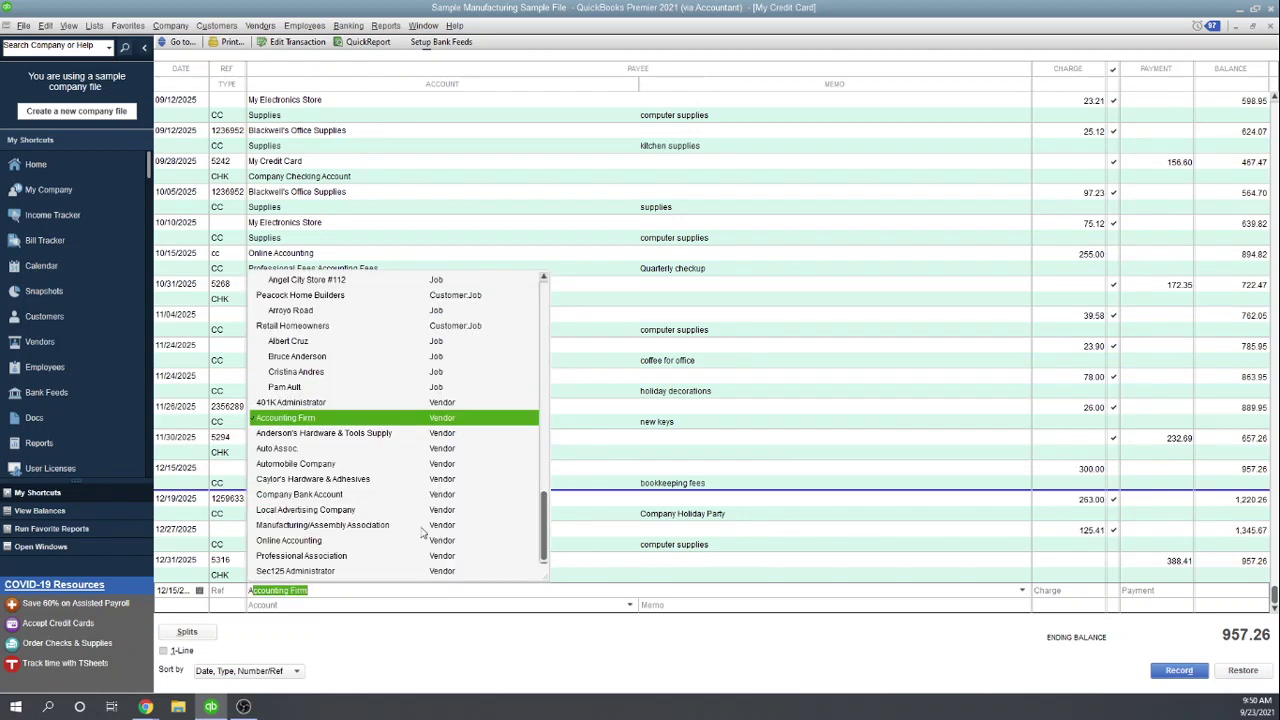
{"action": "left_click", "coordinate": [333, 436]}
{"action": "key", "text": "Tab"}
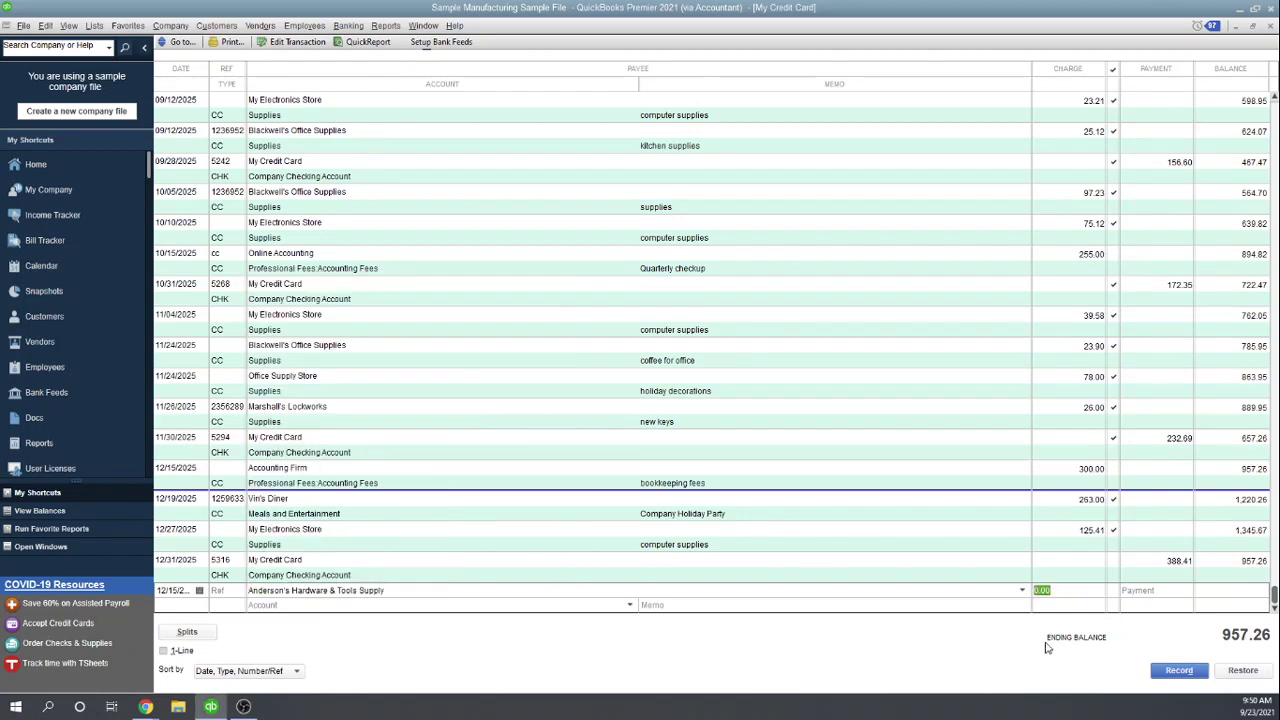
Enter a charge of 400 to the Supplies account, record the transaction and close the register.
{"action": "type", "text": "400"}
{"action": "key", "text": "Tab"}
{"action": "key", "text": "Tab"}
{"action": "left_click", "coordinate": [272, 605]}
{"action": "type", "text": "Supplies"}
{"action": "key", "text": "Tab"}
{"action": "key", "text": "Return"}
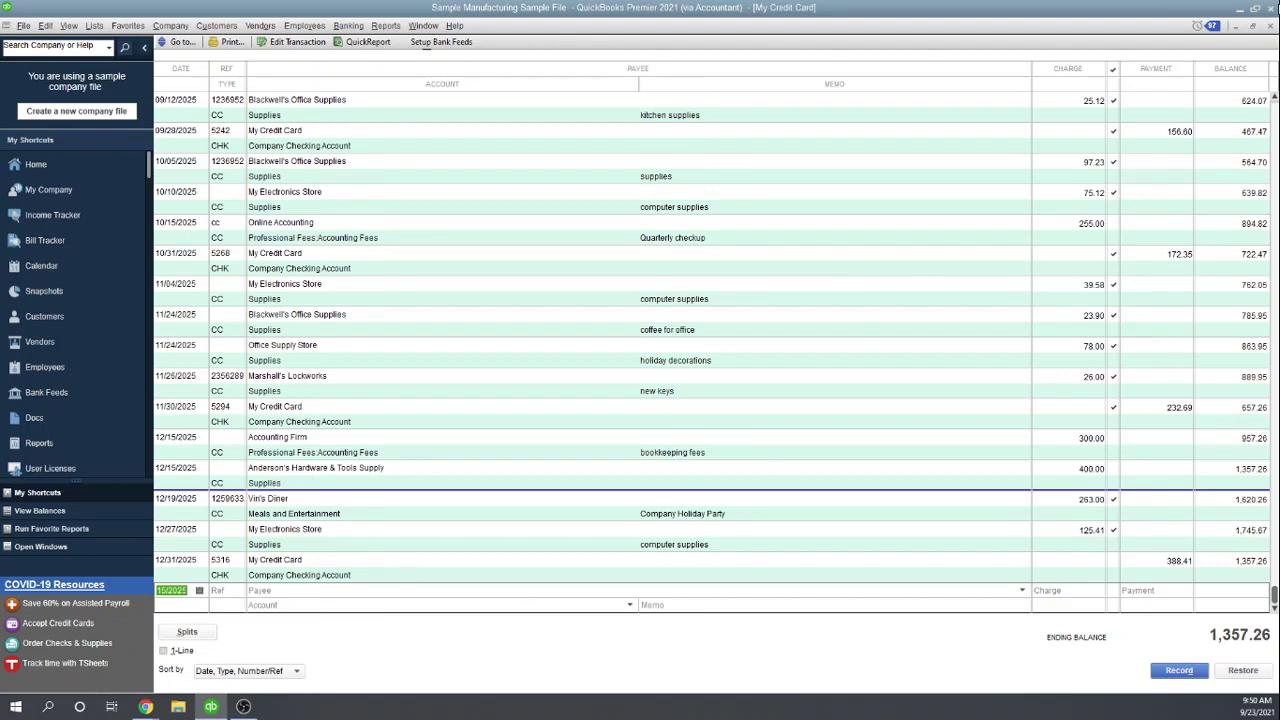
{"action": "left_click", "coordinate": [1270, 25]}
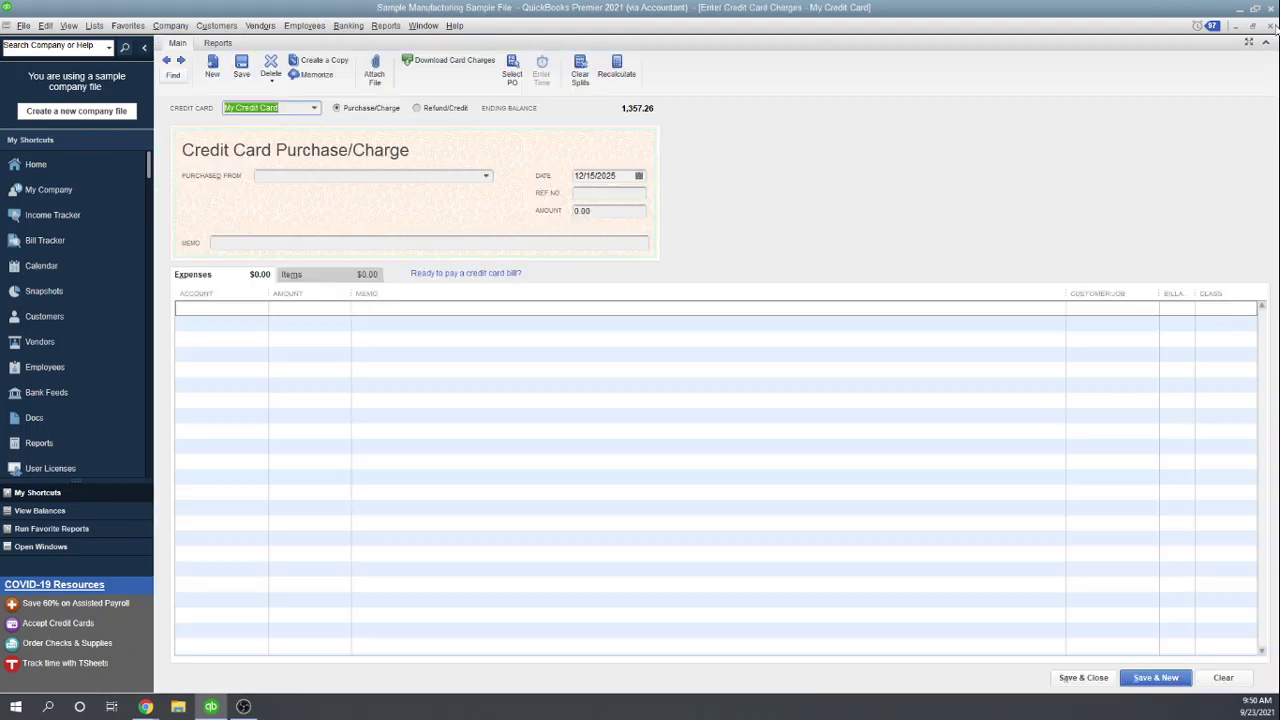